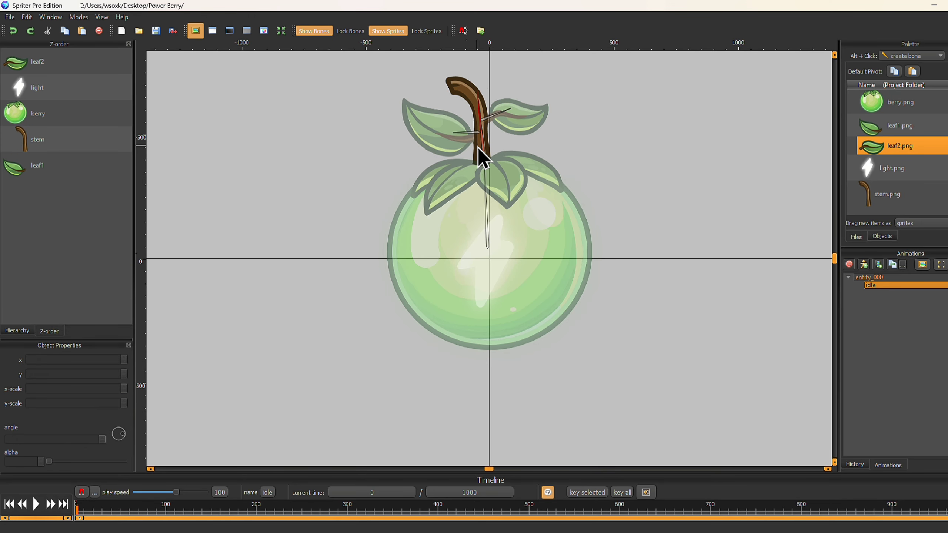
Assign the left and right leaf sprites to their own leaf bones
left_click(477, 133)
key("b")
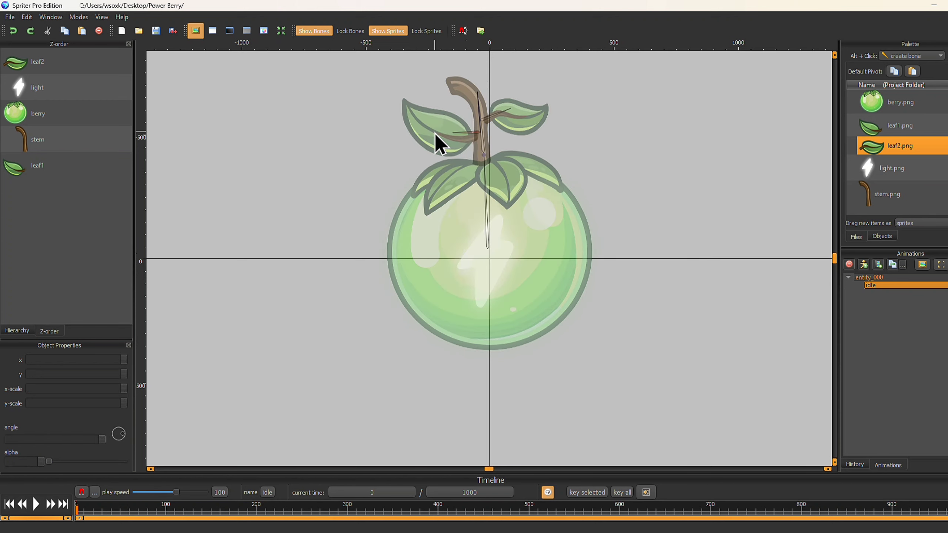
left_click(435, 133)
left_click(484, 120)
key("b")
left_click(511, 120)
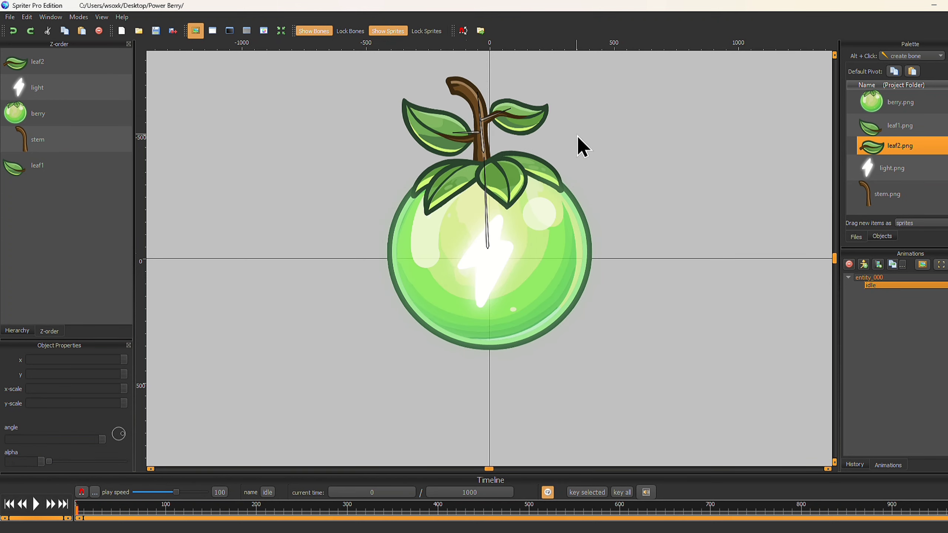
Rotate the stem bone and both leaf bones to pose the stem and leaves
left_click(477, 185)
left_click_drag(488, 171, 478, 91)
mouse_move(455, 133)
left_mouse_down()
mouse_move(458, 125)
mouse_move(456, 137)
left_mouse_up()
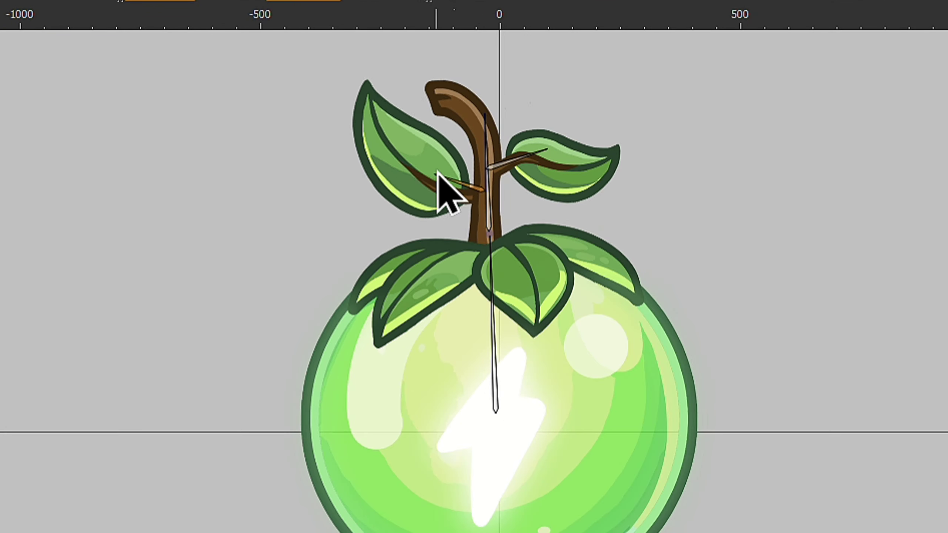
left_click_drag(432, 196, 431, 197)
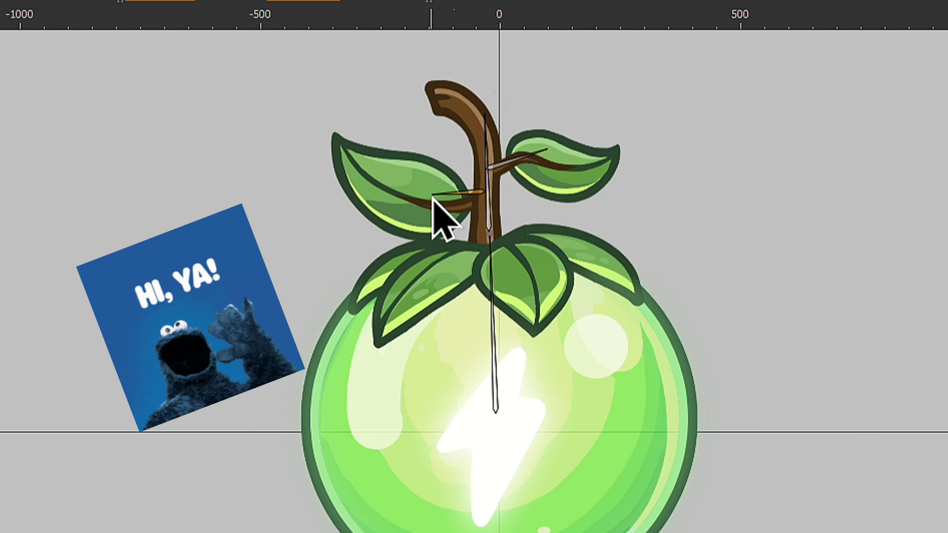
mouse_move(529, 155)
left_mouse_down()
mouse_move(539, 176)
mouse_move(544, 151)
left_mouse_up()
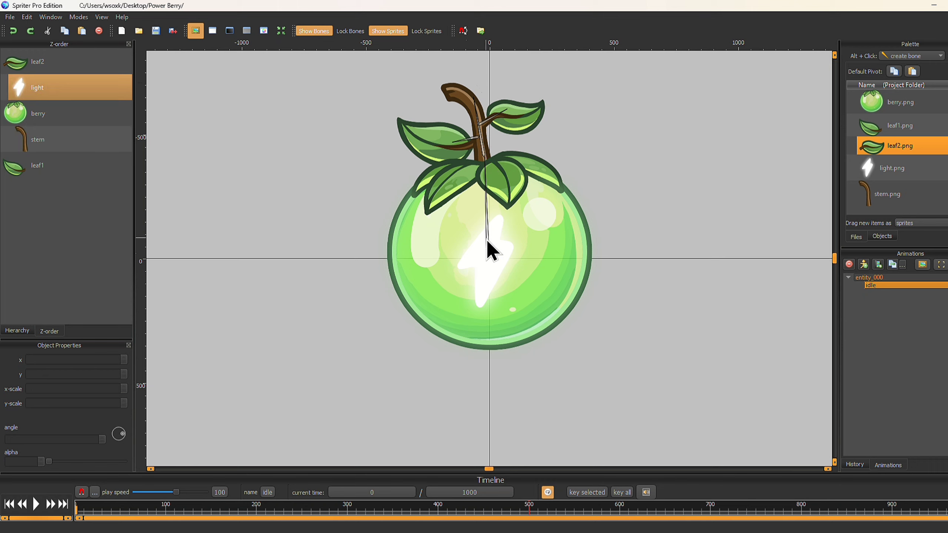
Raise the berry's root bone to a y of about -110 at 500 ms and preview the idle animation
left_click_drag(486, 237, 486, 222)
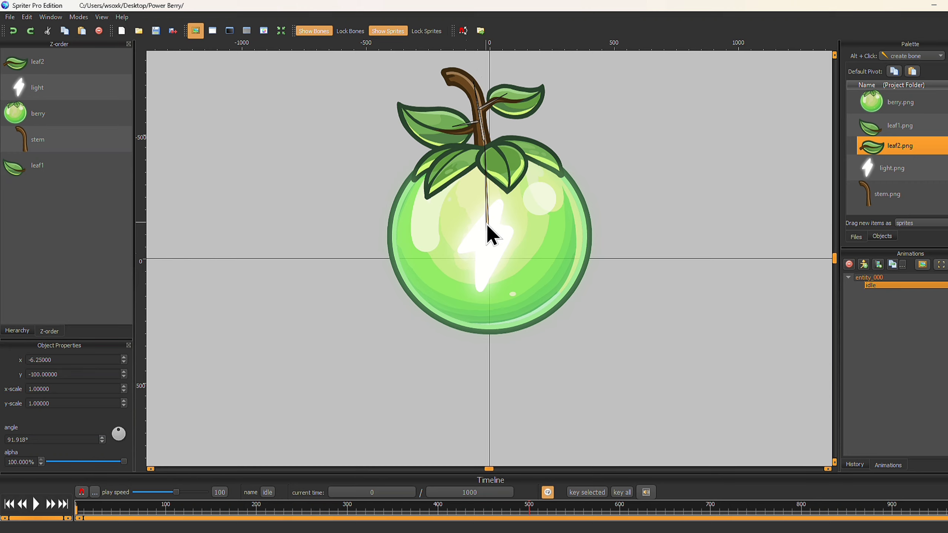
left_click_drag(486, 222, 486, 220)
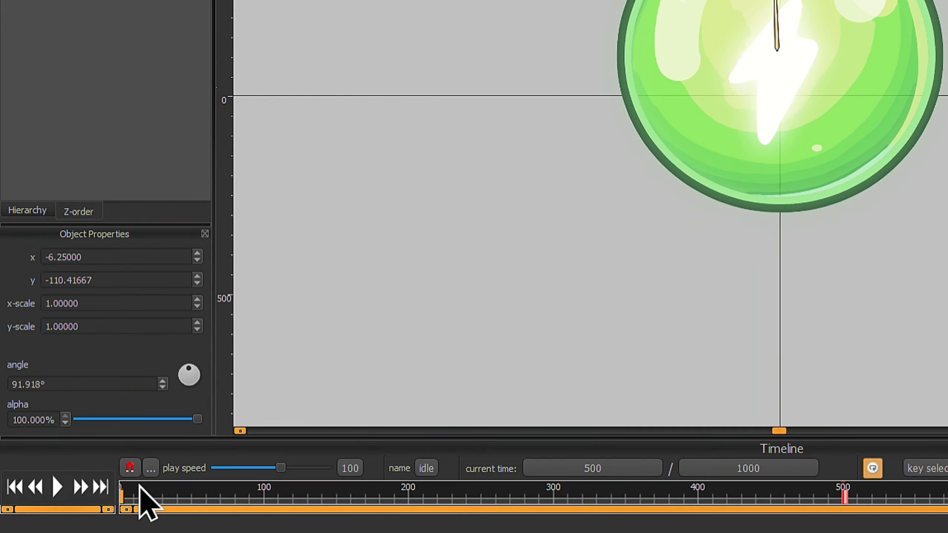
left_click(66, 486)
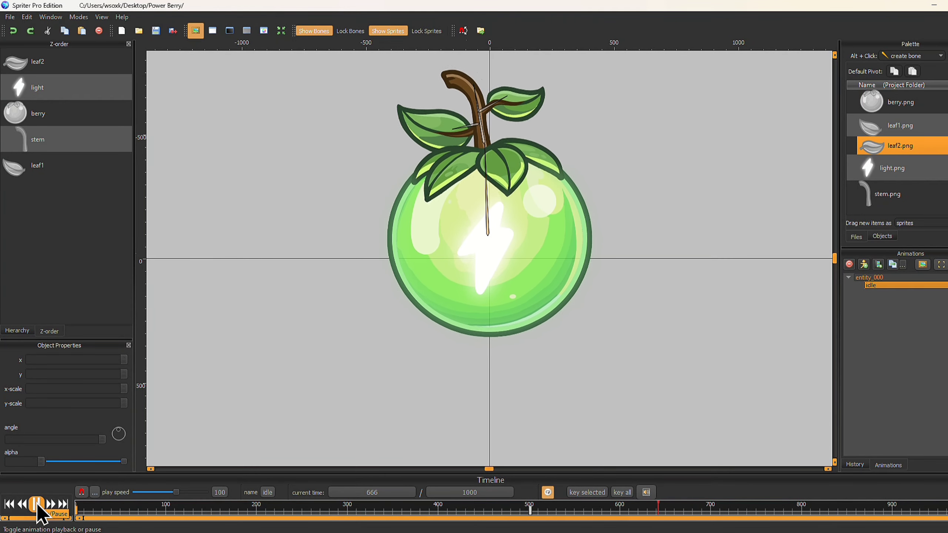
left_click(36, 505)
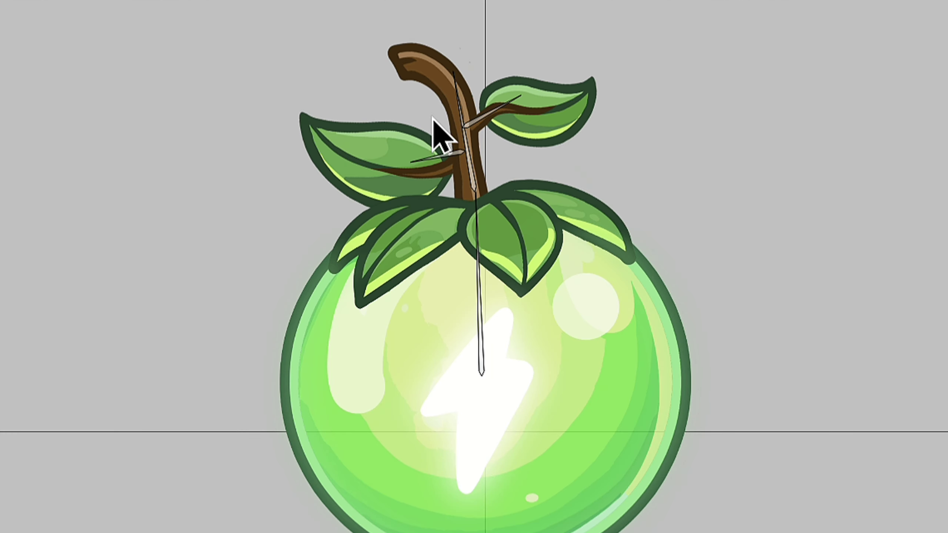
Rotate the two leaf bones to new angles at the 500 ms keyframe and play the animation
mouse_move(415, 161)
left_mouse_down()
mouse_move(415, 169)
mouse_move(426, 161)
left_mouse_up()
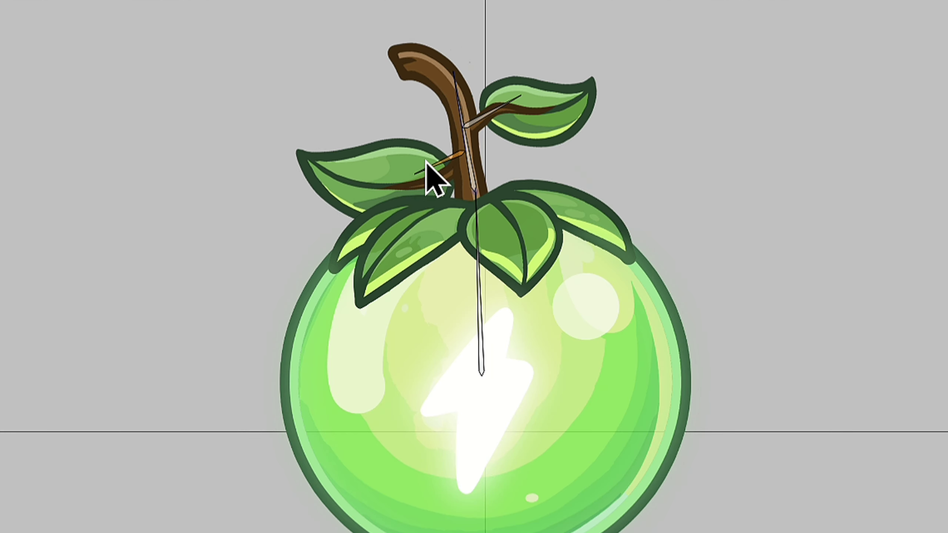
left_click_drag(511, 100, 515, 116)
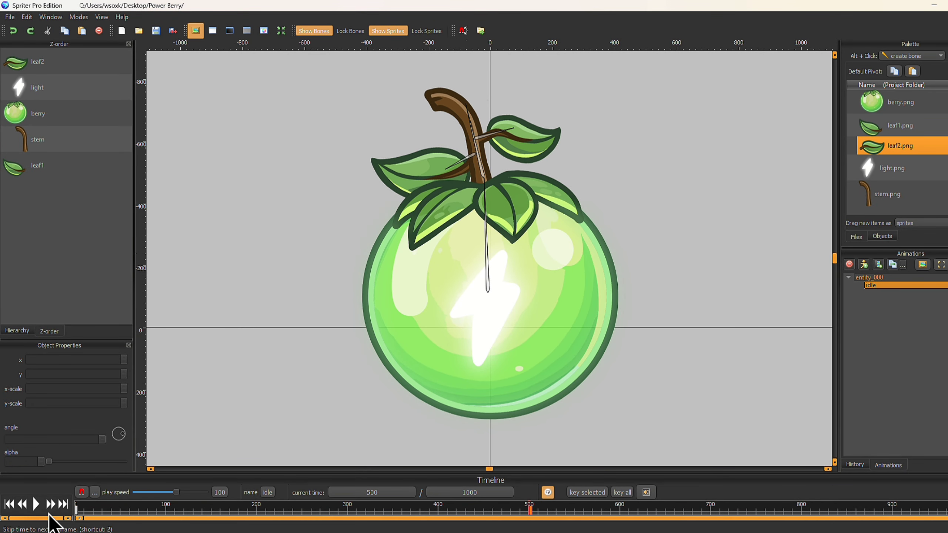
left_click(37, 504)
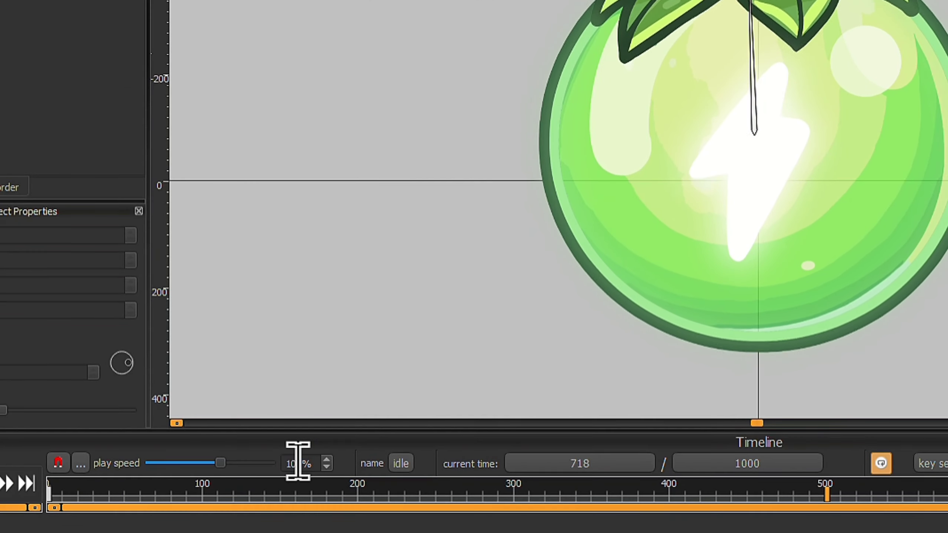
Try a play speed of 80% and lower it further to 70%
double_click(298, 462)
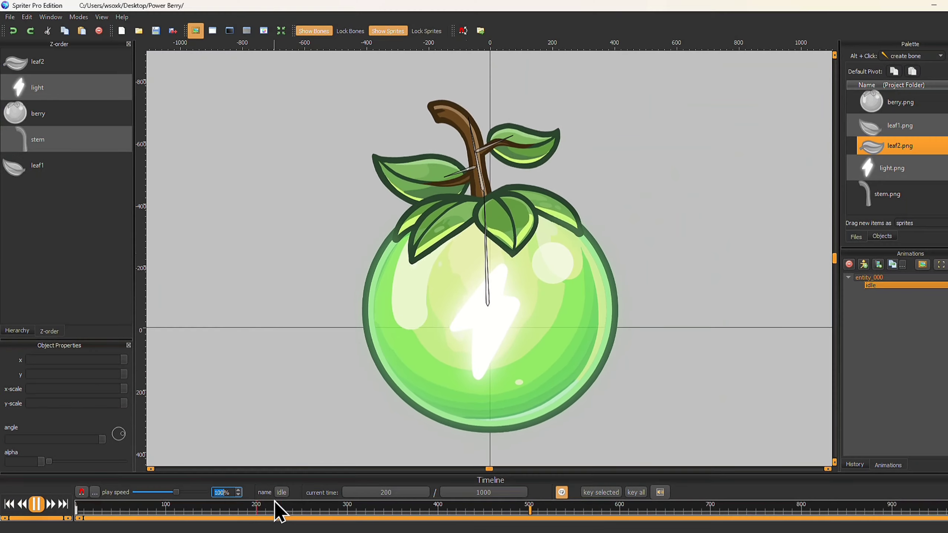
type("80")
key("Return")
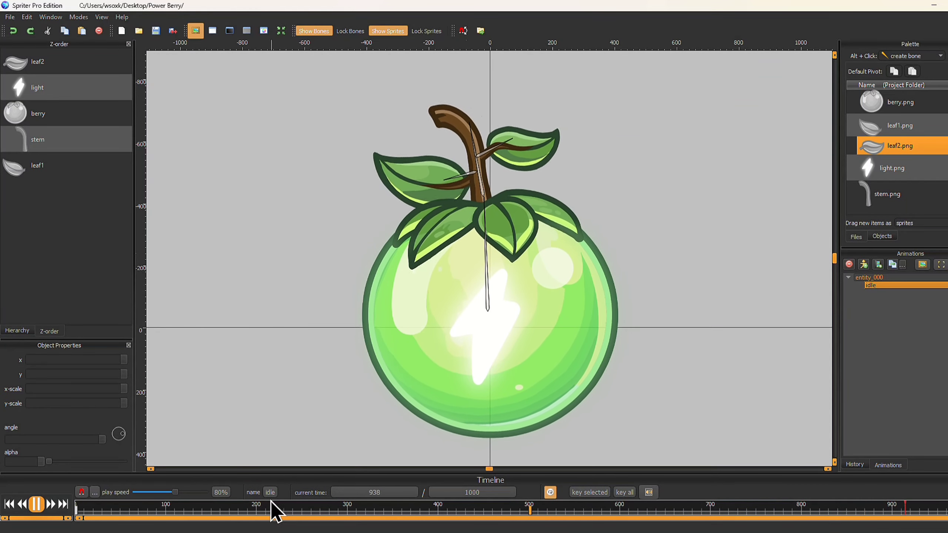
left_click(212, 492)
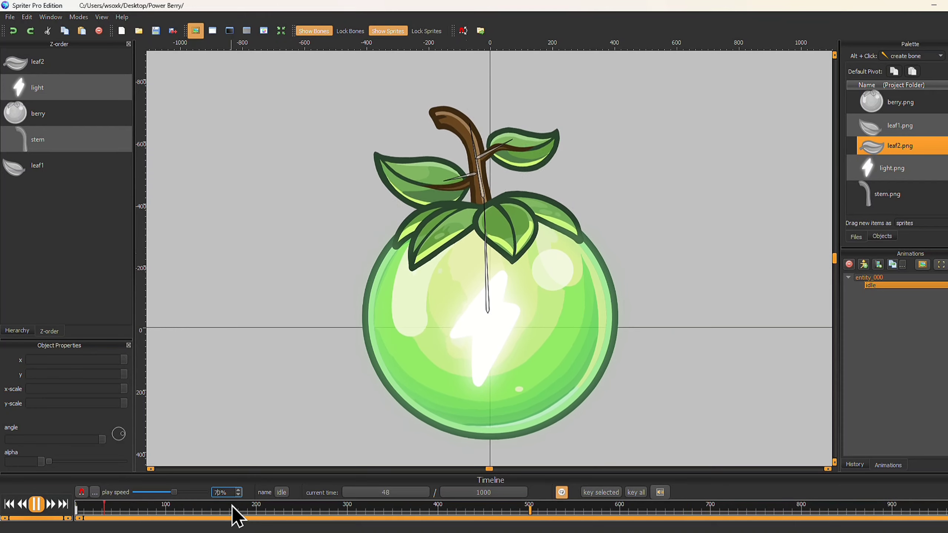
Apply a cubic 1d speed curve with c1 at 0 and c2 about 0.93 to the keyframe at 0, and preview the motion
right_click(78, 515)
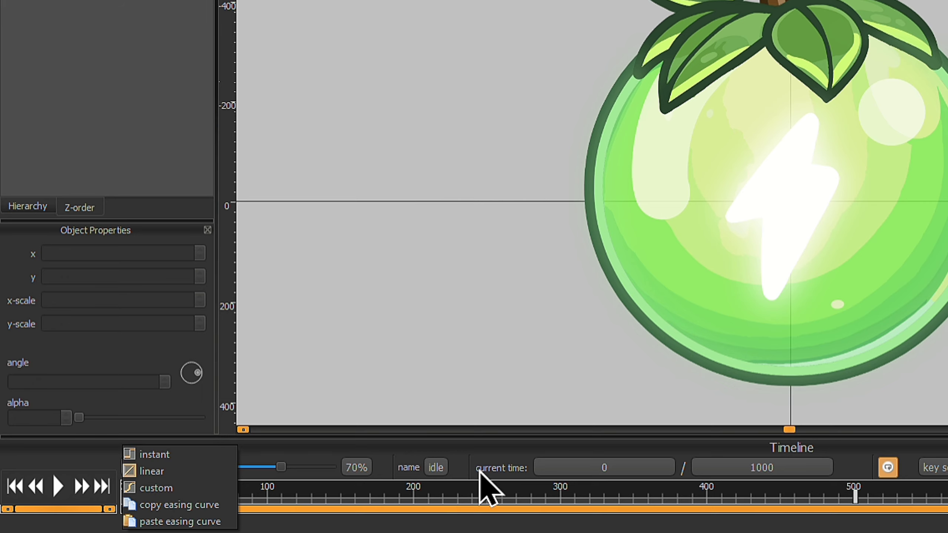
left_click(151, 488)
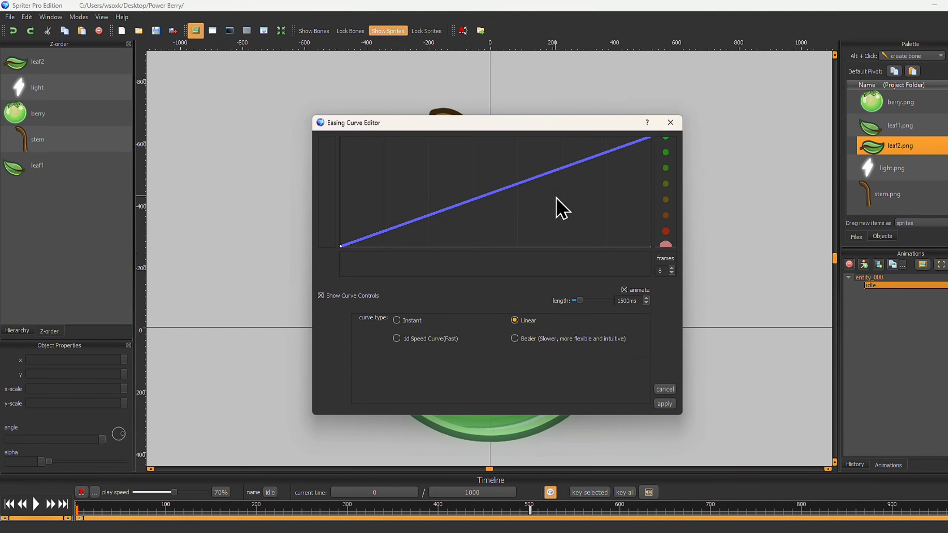
left_click(426, 340)
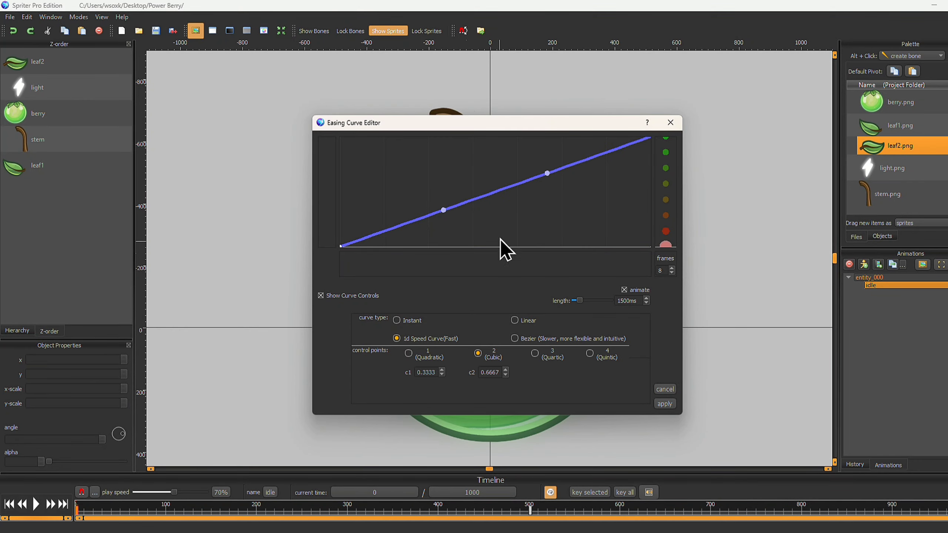
left_click_drag(446, 210, 395, 250)
left_click_drag(296, 219, 318, 236)
left_click_drag(551, 111, 526, 62)
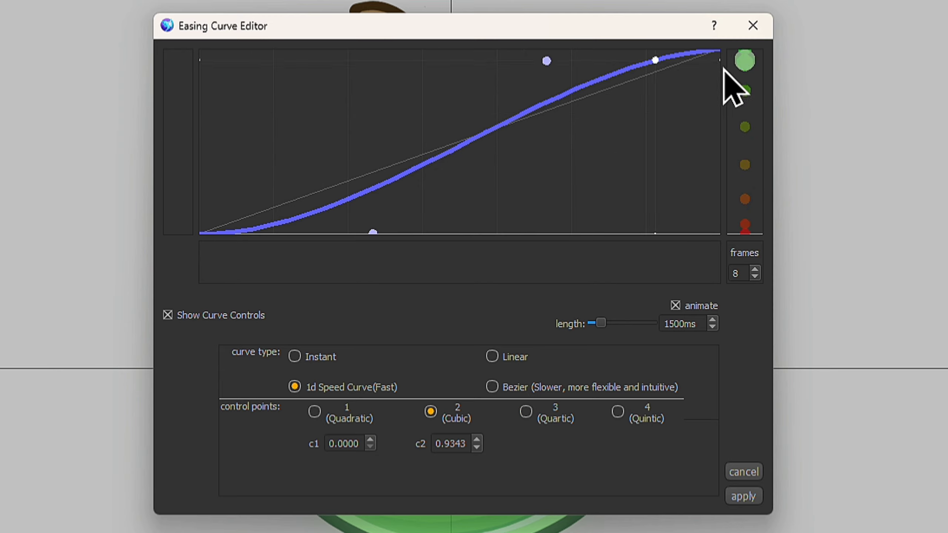
left_click(744, 496)
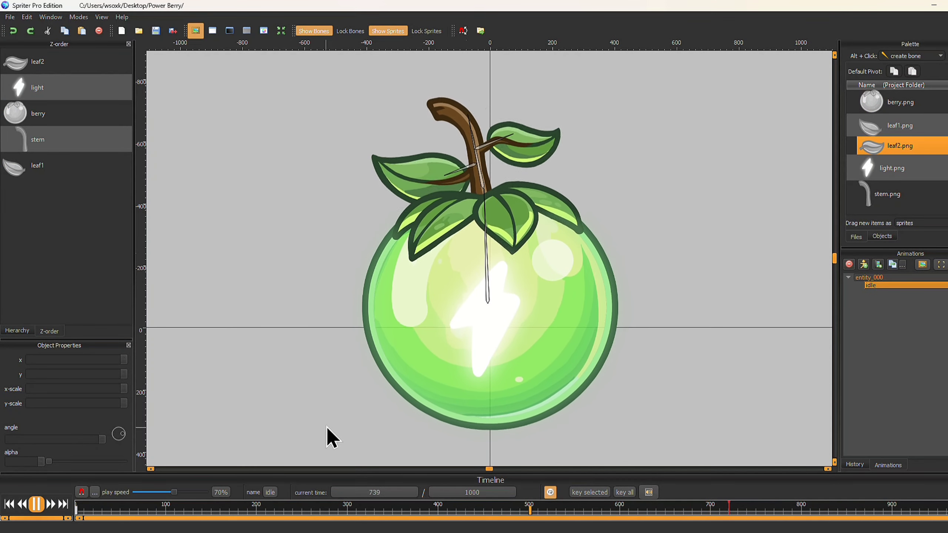
left_click(37, 505)
left_click(529, 513)
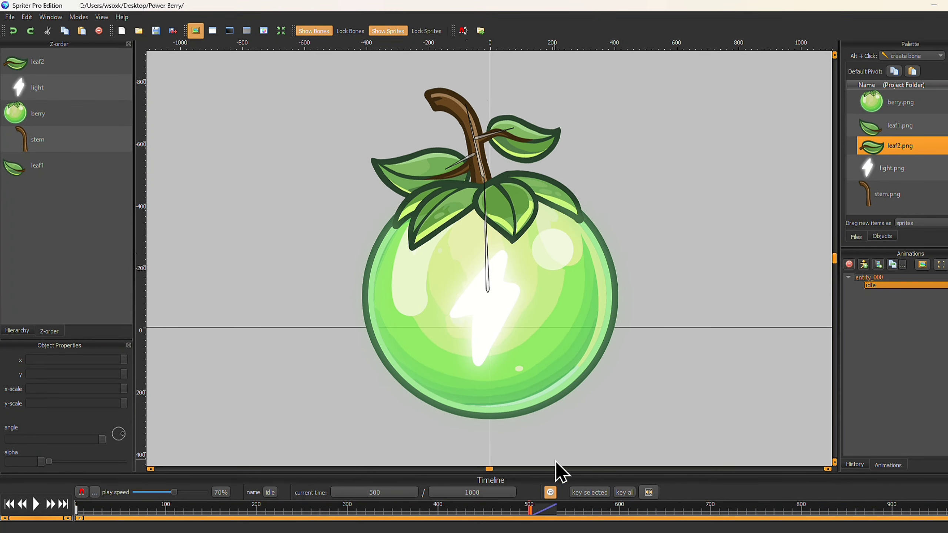
Begin exporting the animation as separate numbered PNG images and open the output width scale for editing
left_click(10, 16)
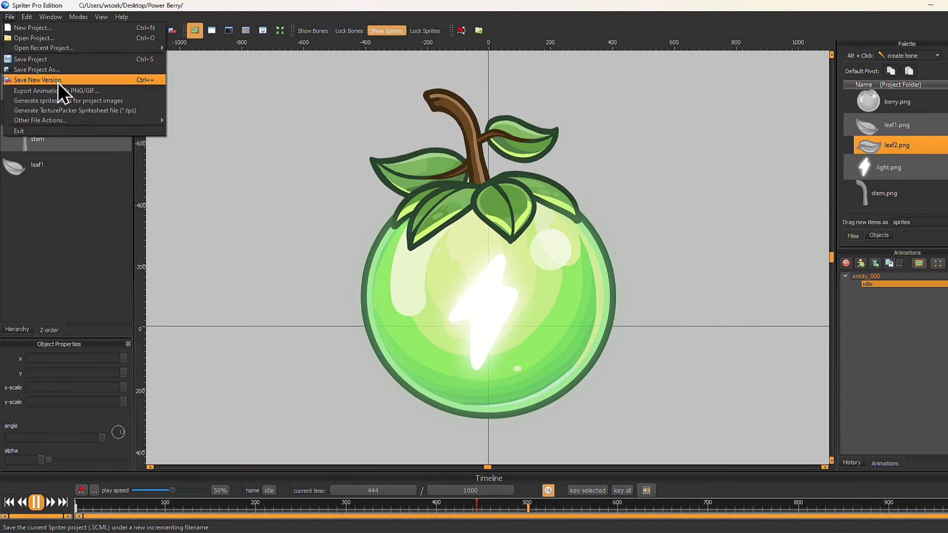
left_click(61, 90)
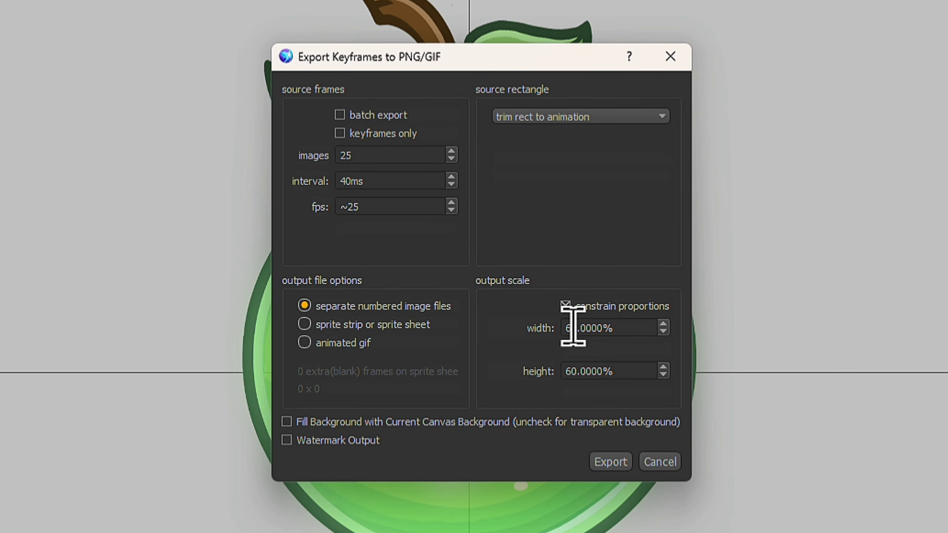
left_click_drag(579, 334, 523, 342)
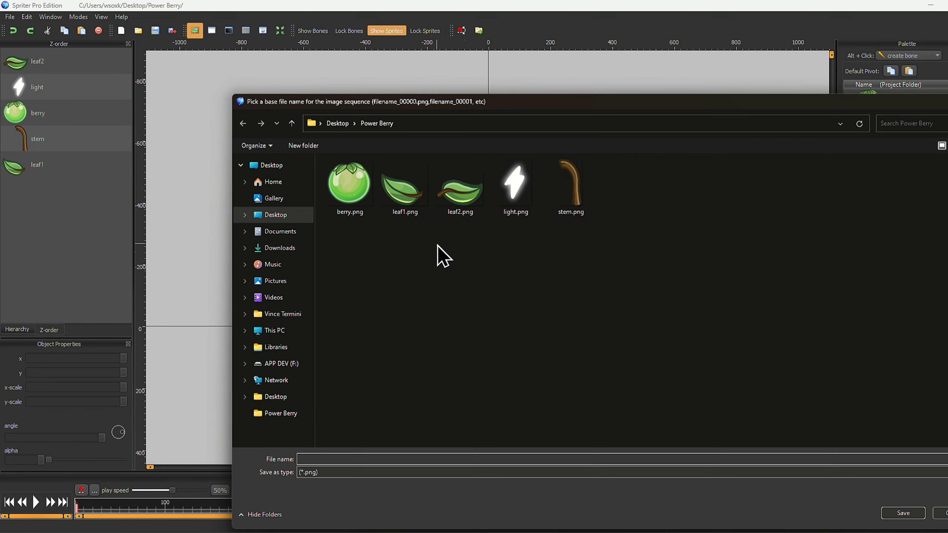
Create a folder named frames inside Power Berry and save the image sequence there with the base name pb
right_click(425, 279)
mouse_move(481, 401)
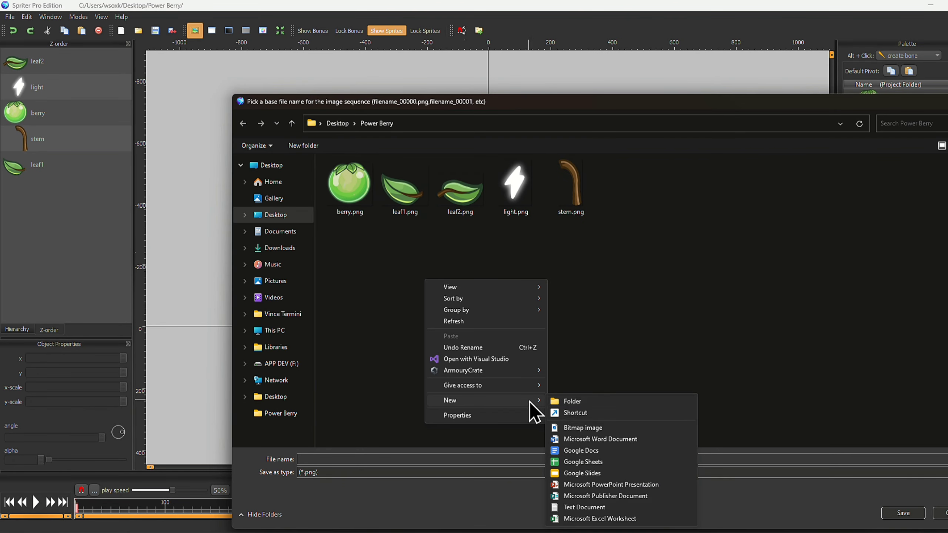
left_click(563, 399)
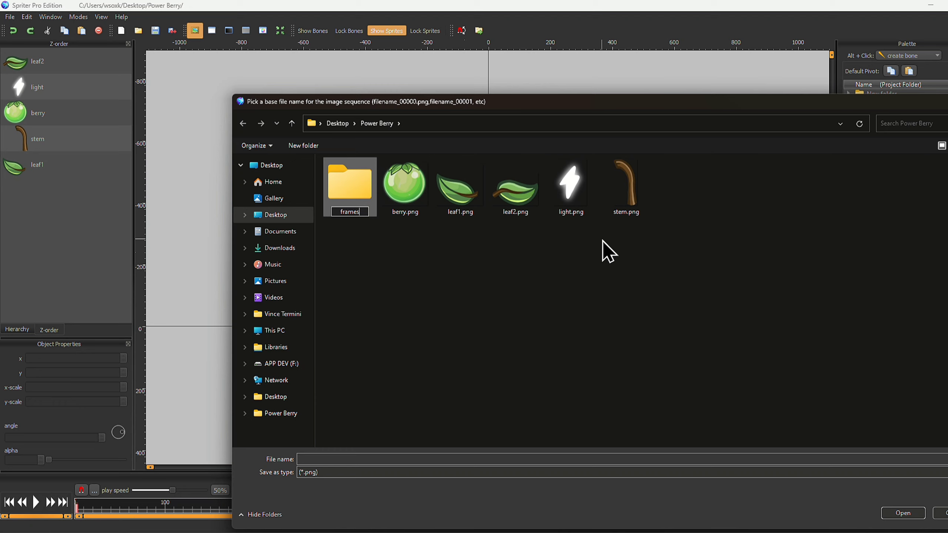
double_click(359, 213)
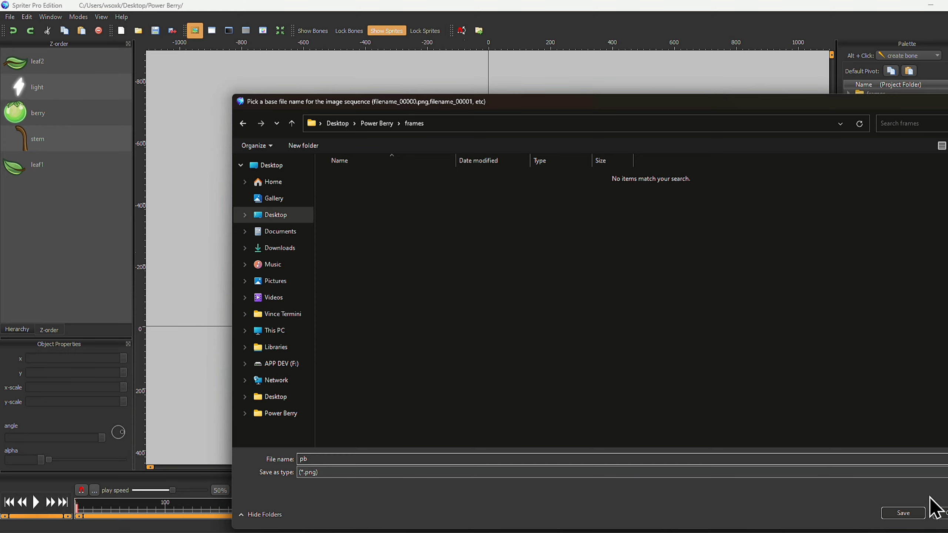
left_click(913, 513)
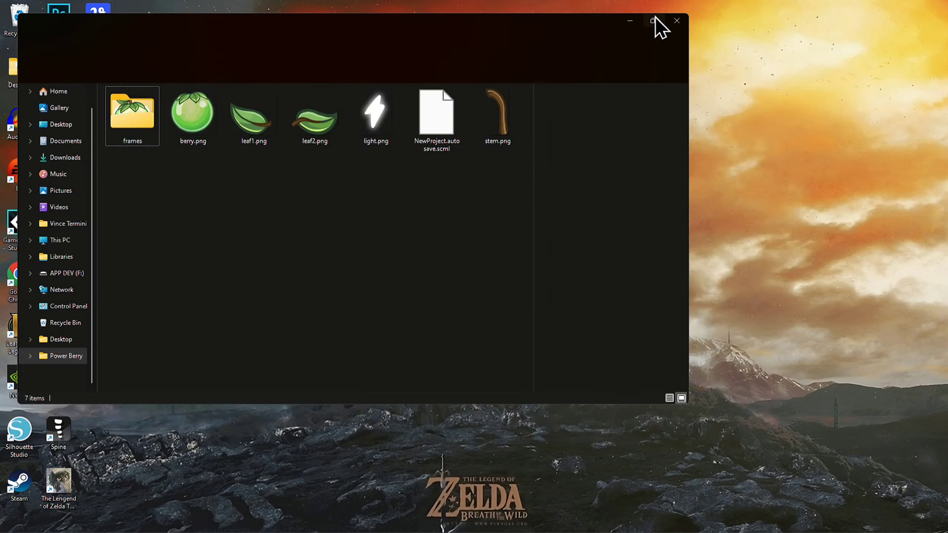
Switch to File Explorer and open the frames folder to examine the exported images
left_click(661, 25)
double_click(116, 103)
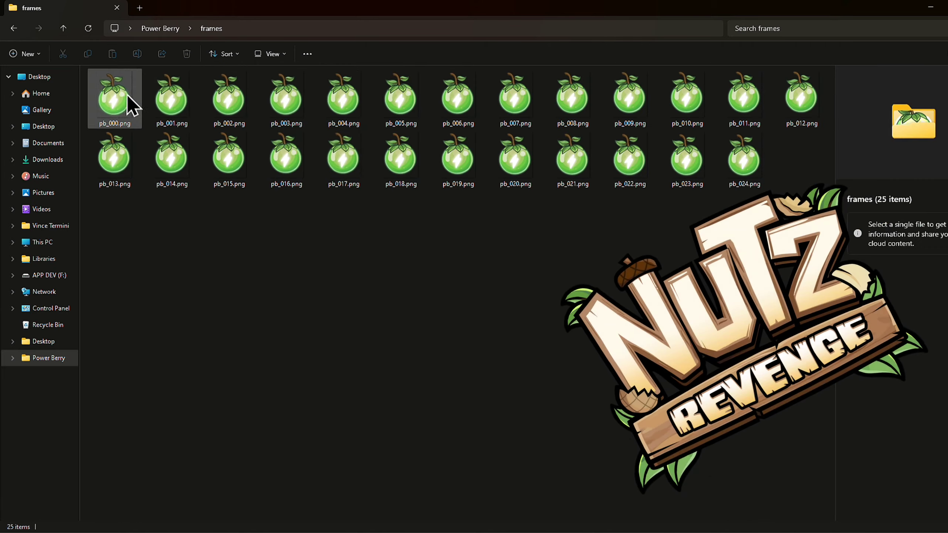
left_click(127, 113)
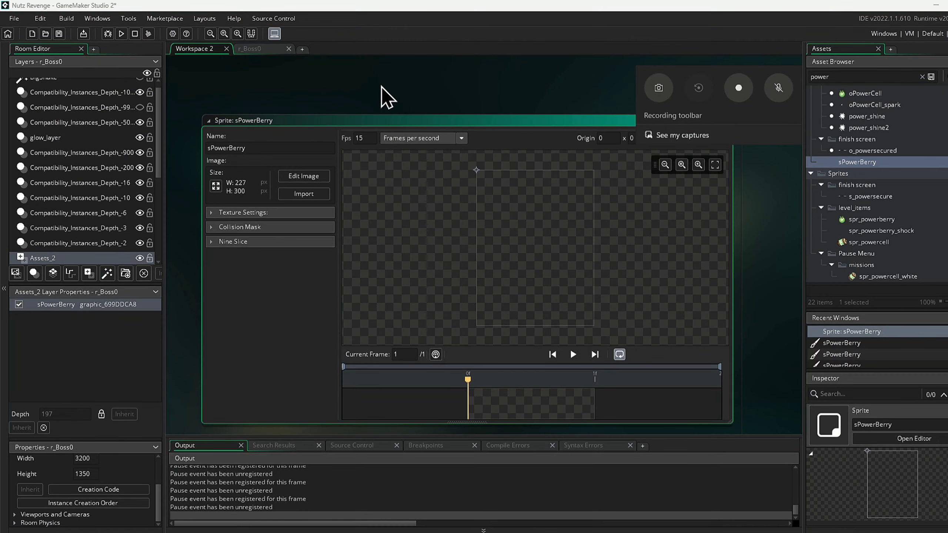
In GameMaker Studio 2, import the images pb_000.png through pb_024.png as frames of the sPowerBerry sprite
left_click(264, 150)
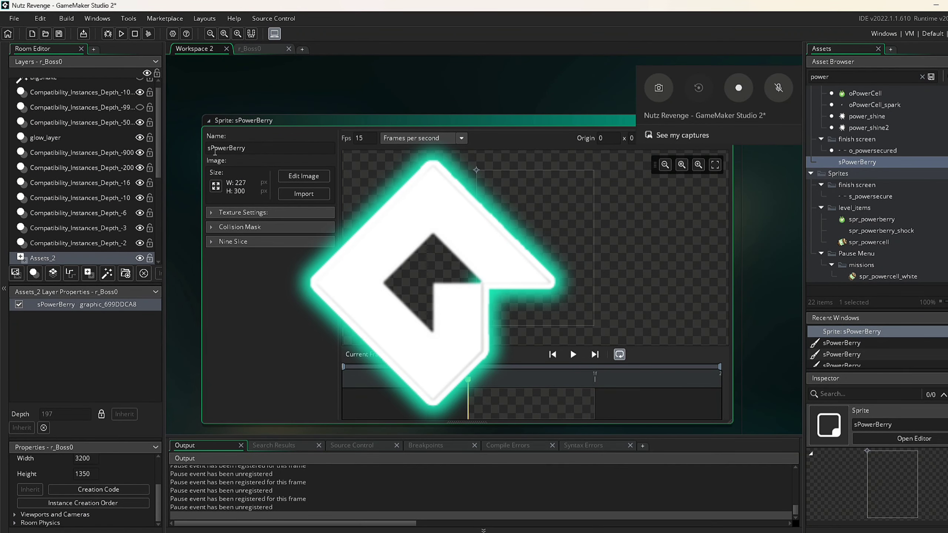
left_click(304, 194)
left_click(121, 127)
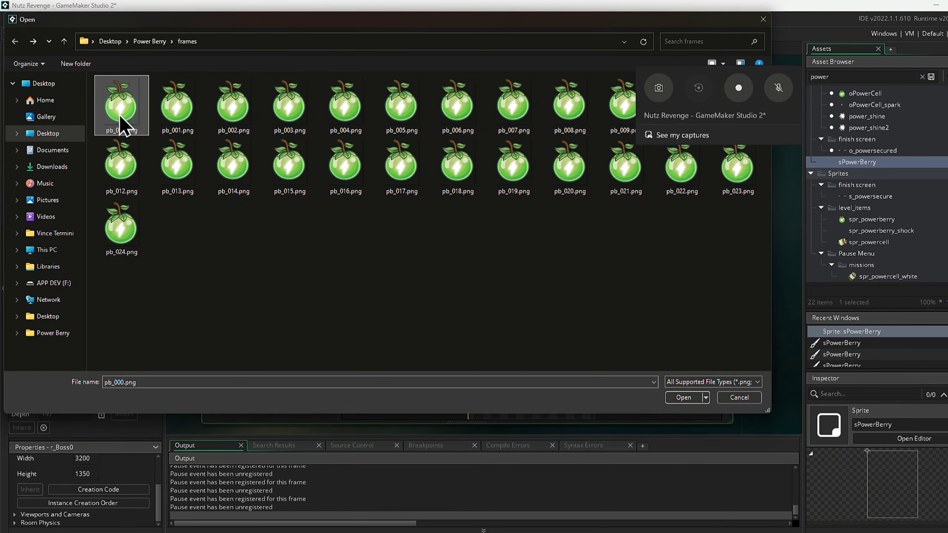
left_click(137, 243, "shift")
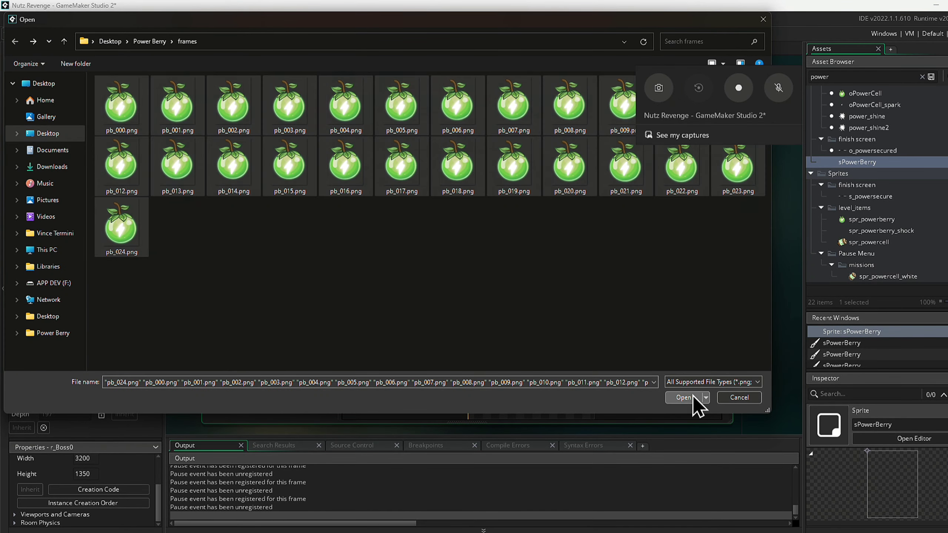
left_click(685, 397)
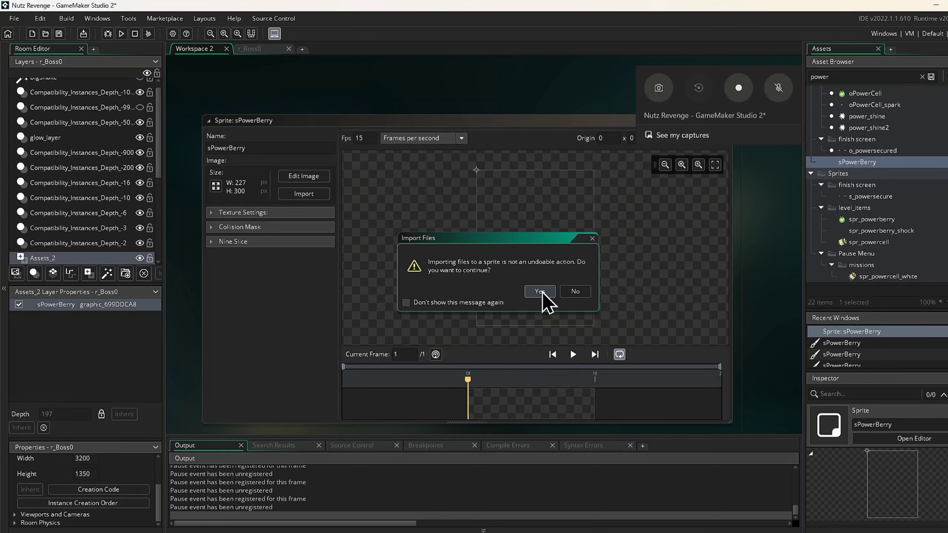
key("Return")
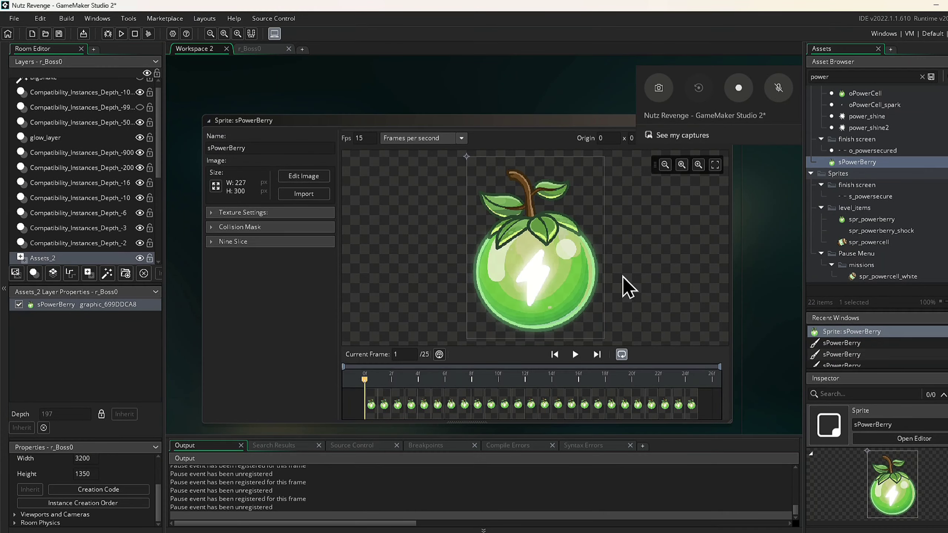
Play the imported sPowerBerry animation in the sprite editor and open the r_Boss0 room
left_click(681, 167)
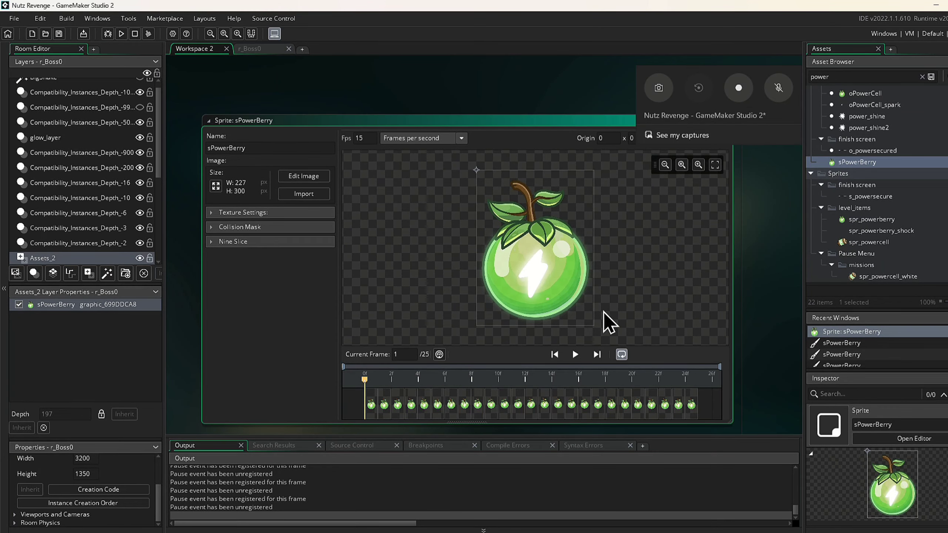
left_click(575, 355)
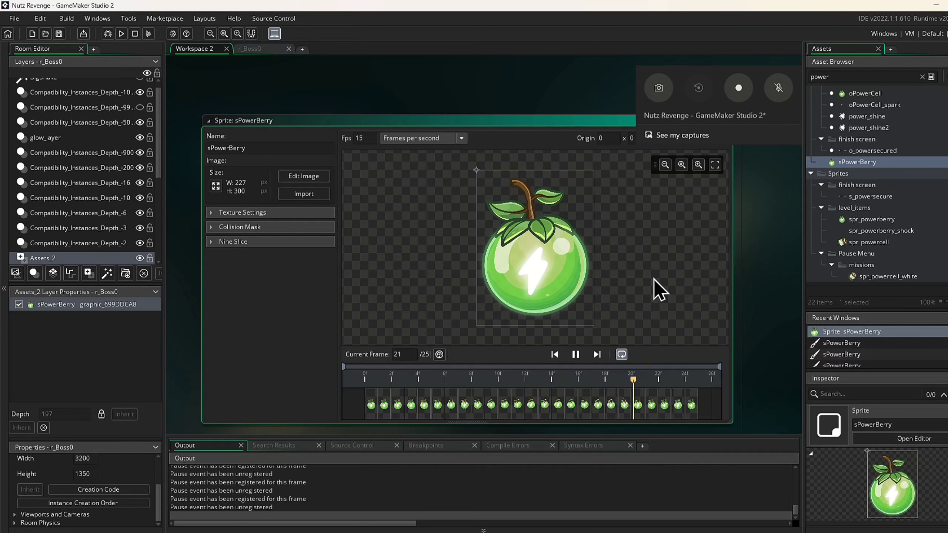
left_click(257, 49)
left_click_drag(329, 258, 346, 291)
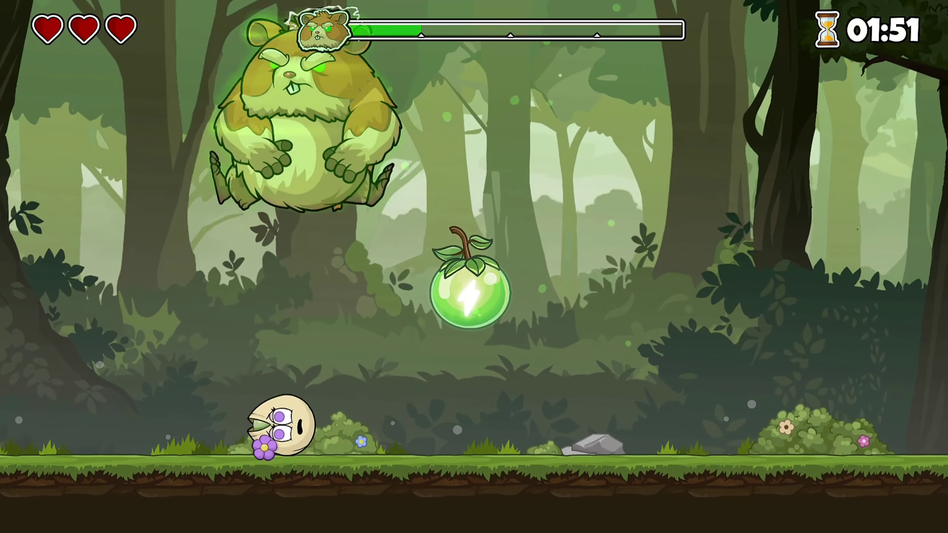
key("Right")
key("Right")
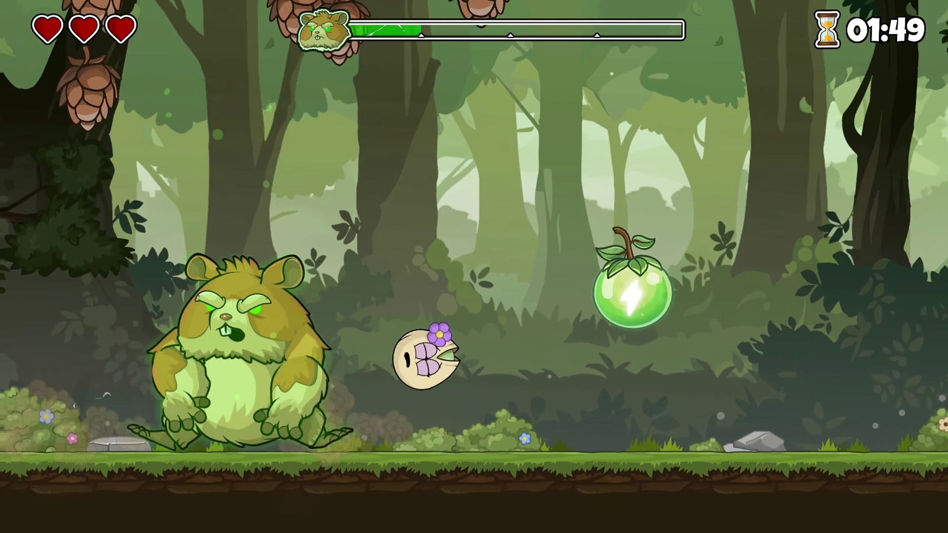